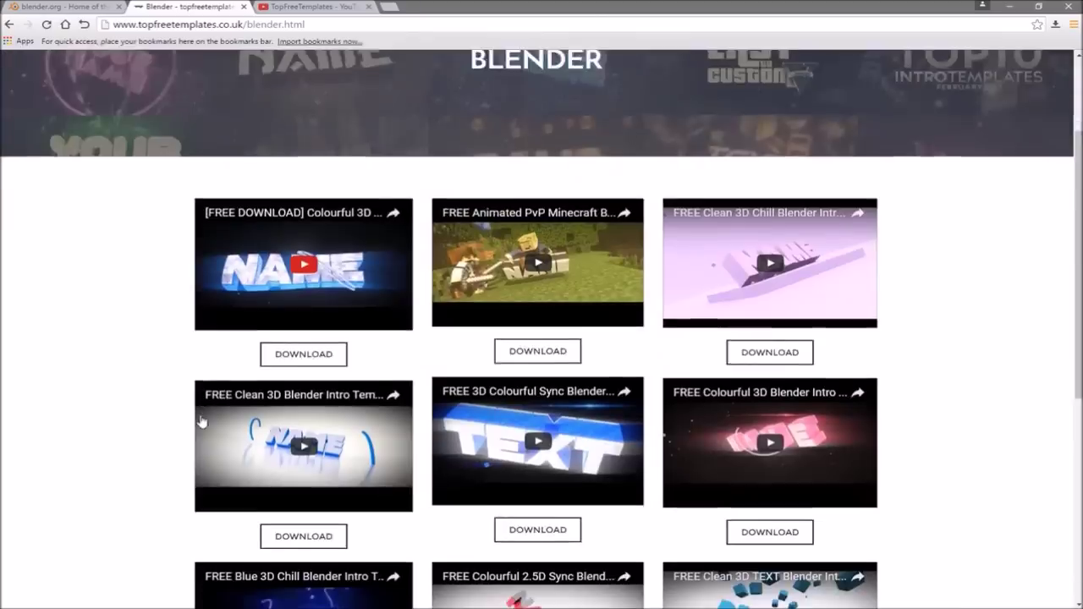
# - Scroll the TopFreeTemplates Blender intro listings, then the TopFreeTemplates YouTube channel's video grid
pyautogui.scroll(-4, 202, 423)
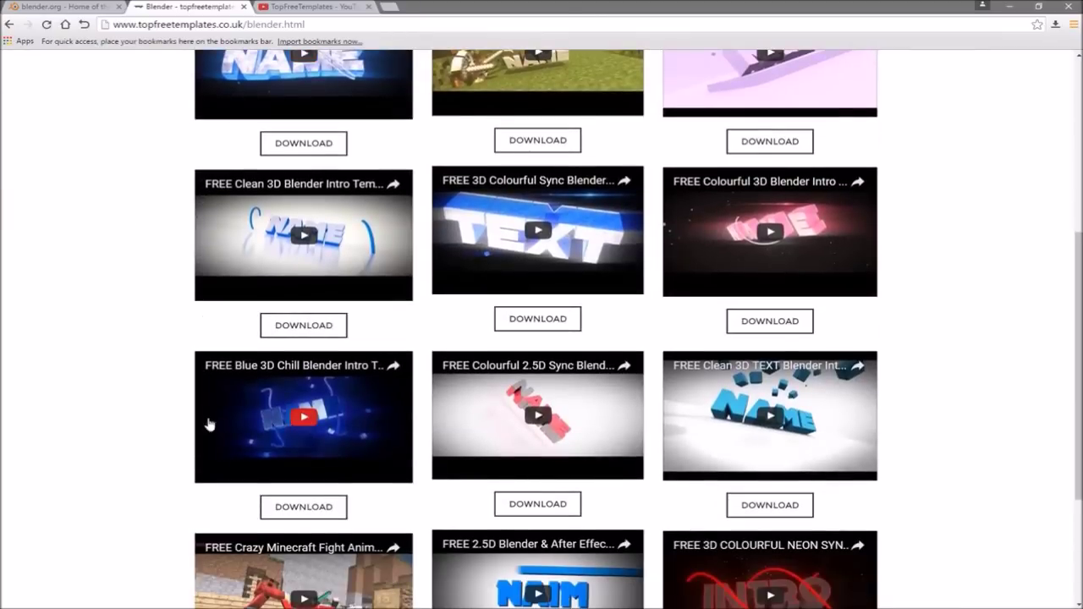
pyautogui.click(306, 8)
pyautogui.scroll(-2, 508, 279)
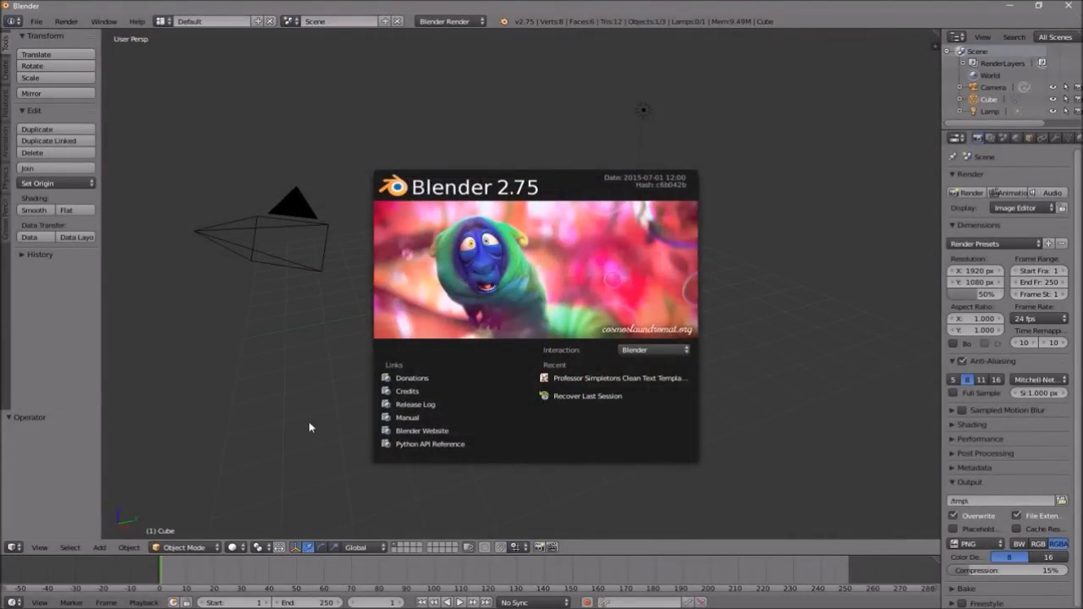
# - Open Professor Simpletons Clean Text Template.blend from Desktop > Blender Intros
pyautogui.click(45, 43)
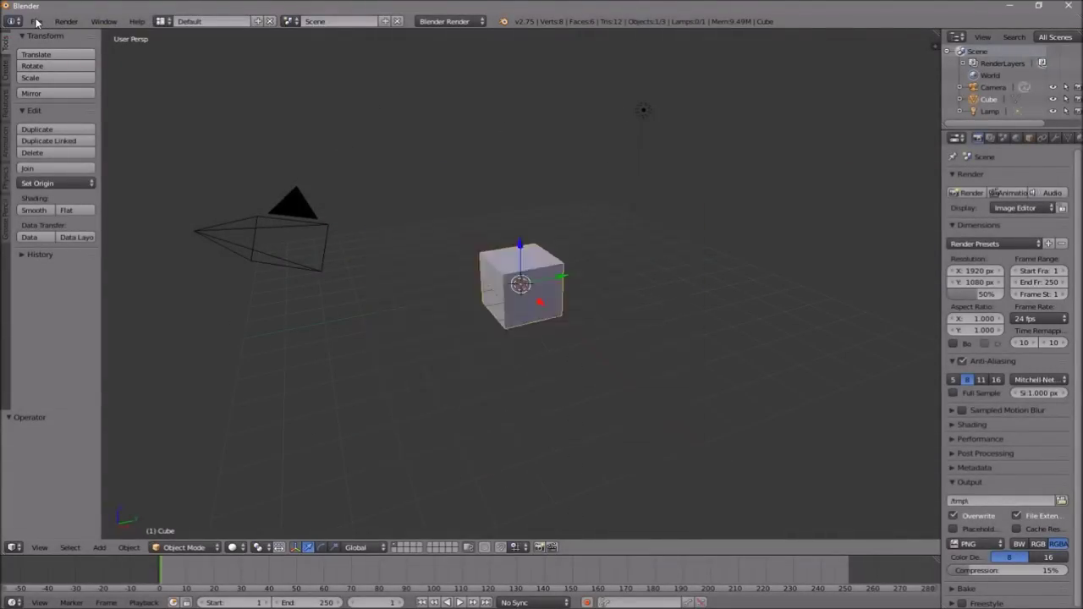
pyautogui.click(37, 21)
pyautogui.click(335, 237)
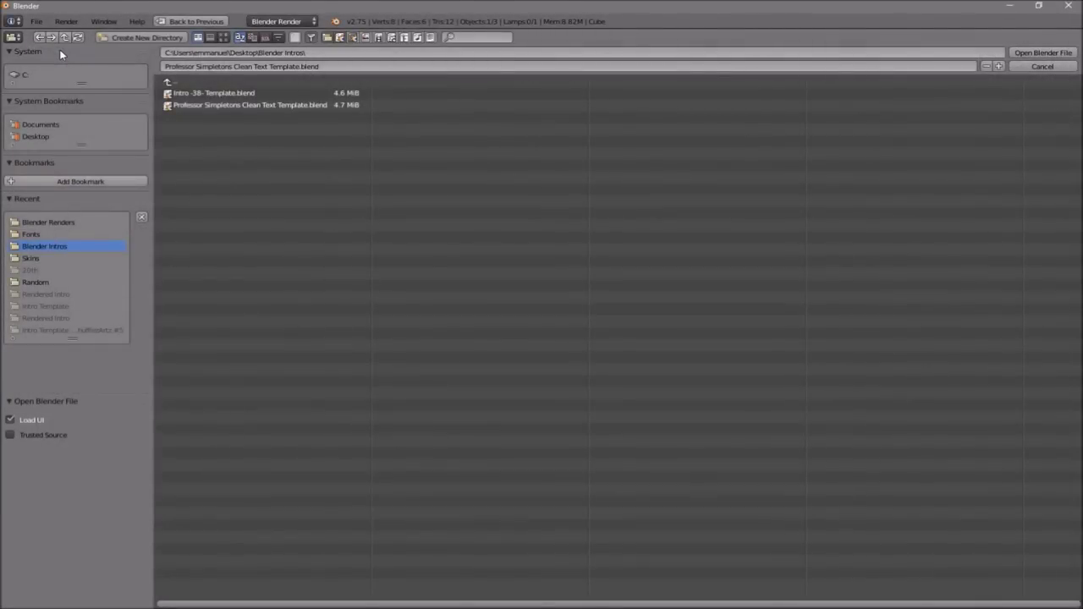
pyautogui.click(32, 137)
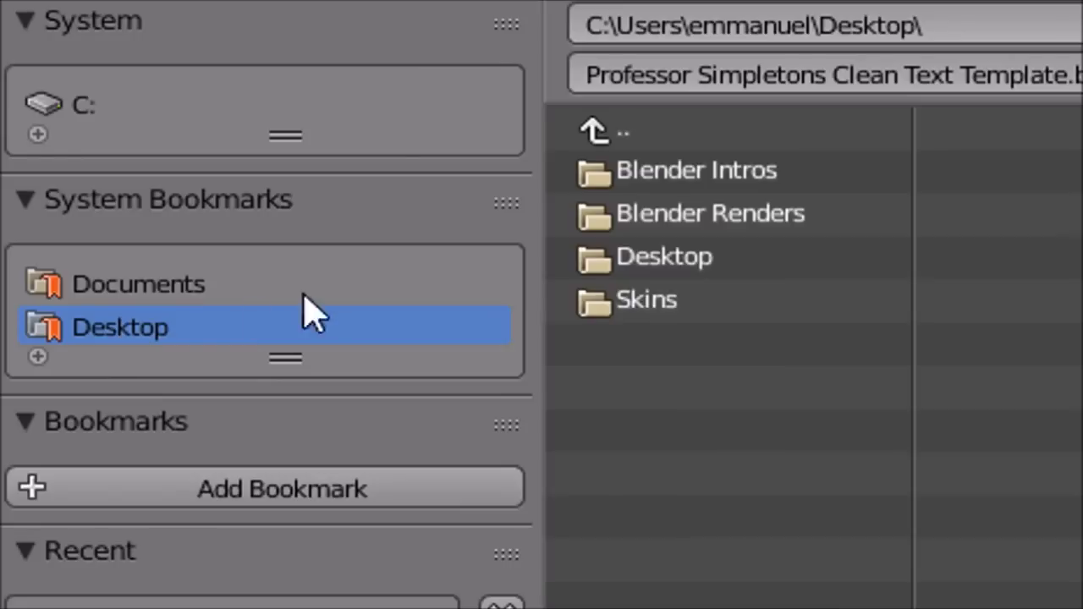
pyautogui.click(664, 178)
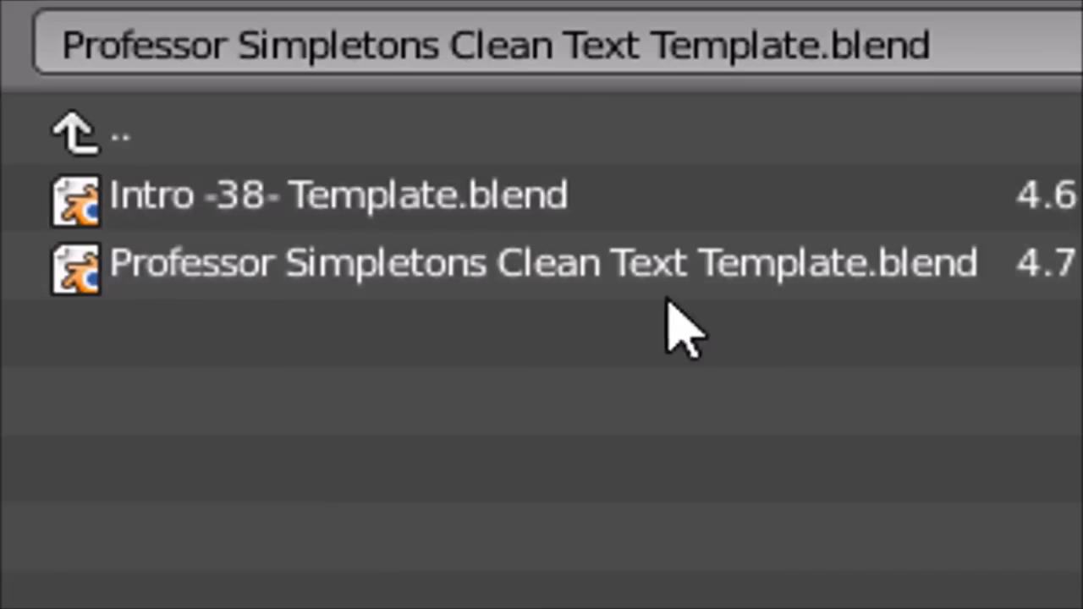
pyautogui.click(459, 266)
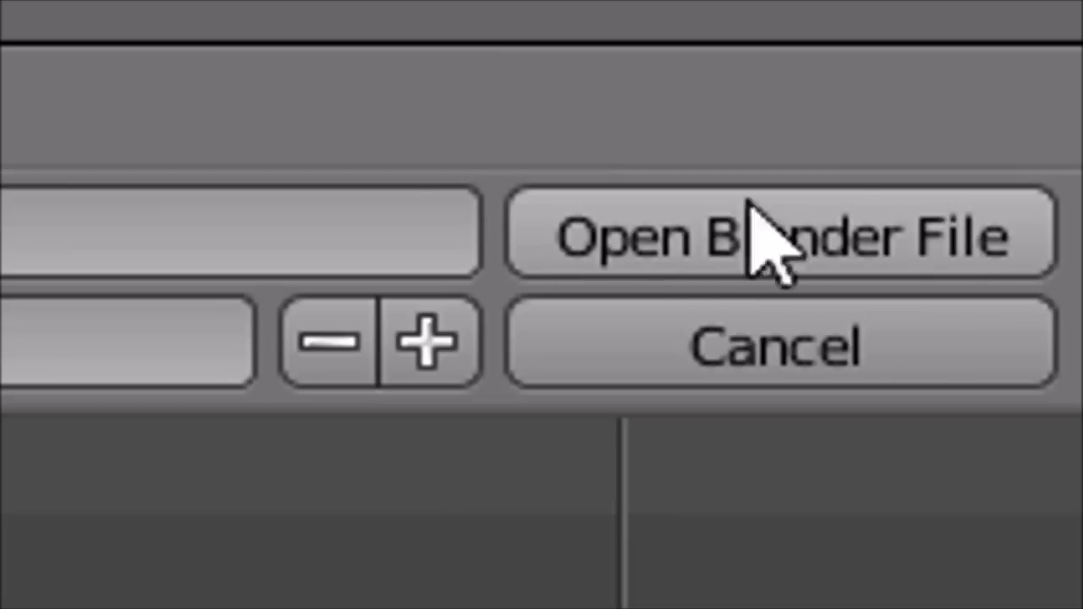
pyautogui.click(1039, 52)
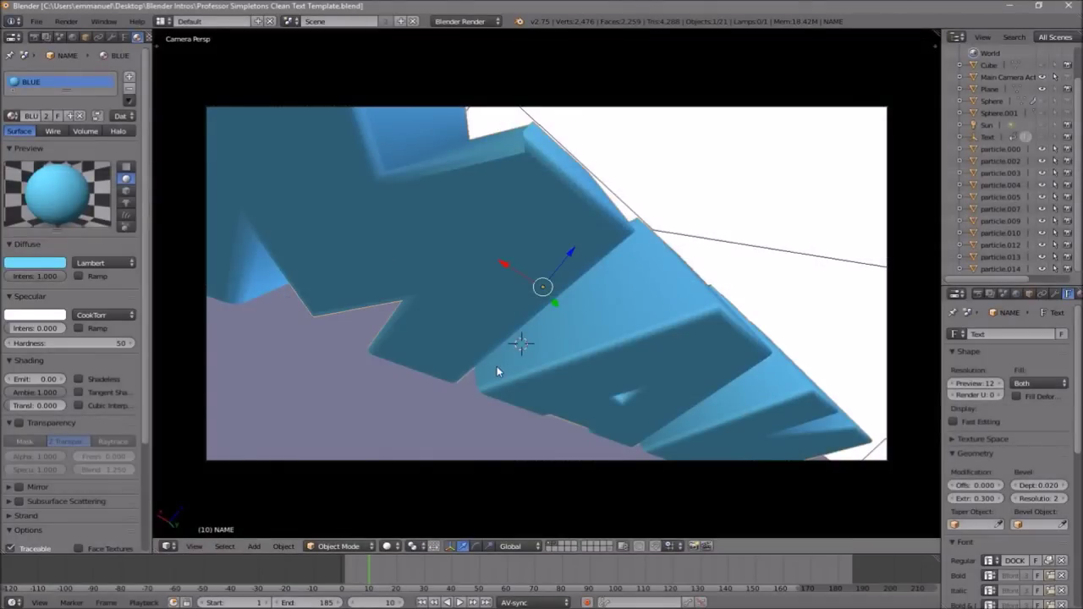
# - Preview the intro animation, then replace the NAME lettering with TFT
pyautogui.hotkey('alt', 'a')
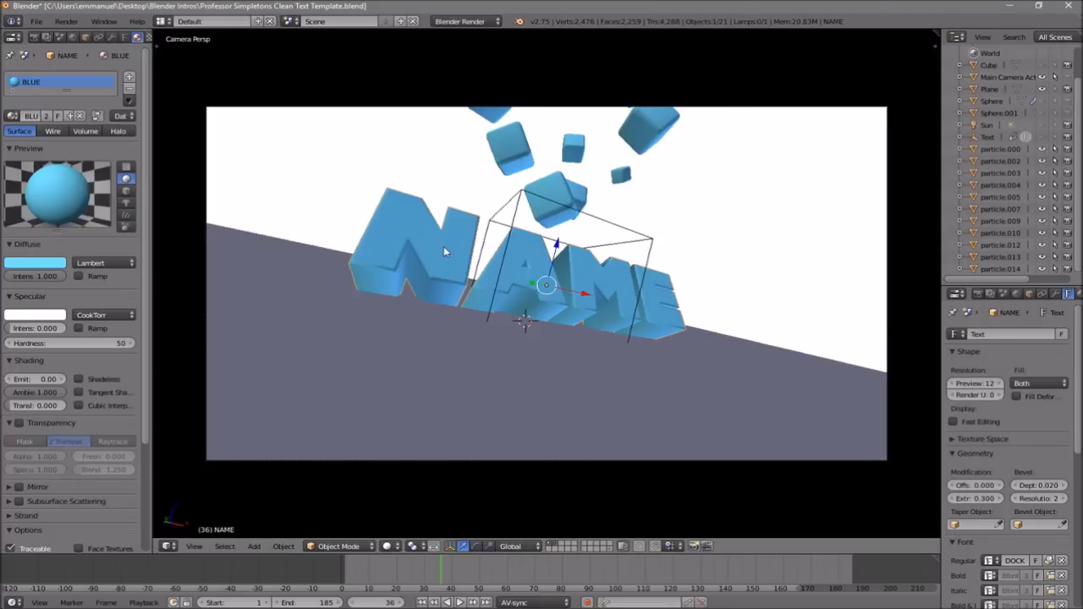
pyautogui.press('Tab')
pyautogui.press('BackSpace')
pyautogui.press('BackSpace')
pyautogui.press('BackSpace')
pyautogui.press('BackSpace')
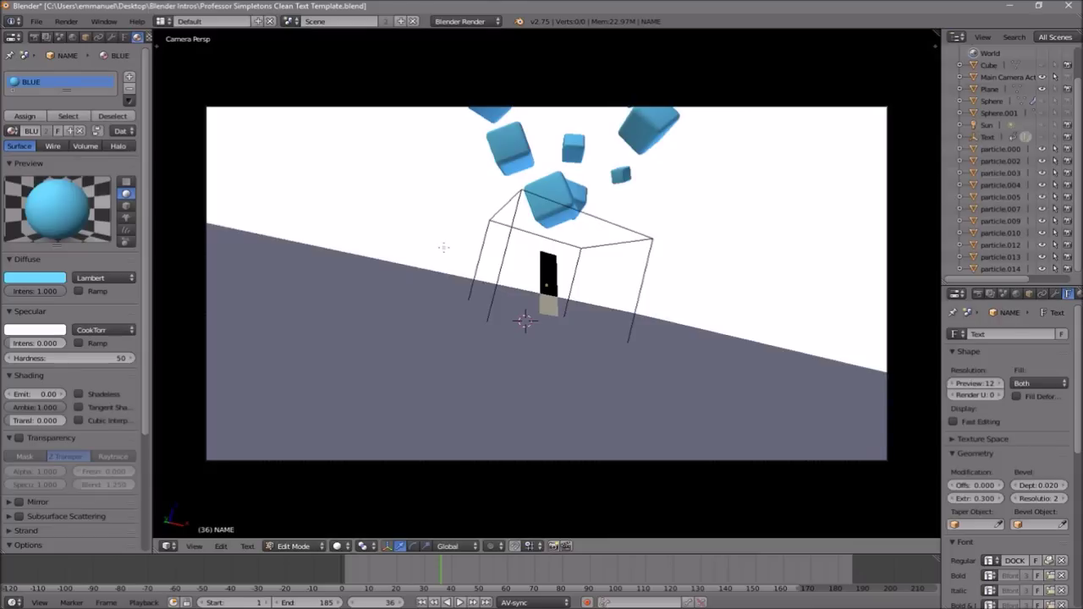
pyautogui.write('TFT')
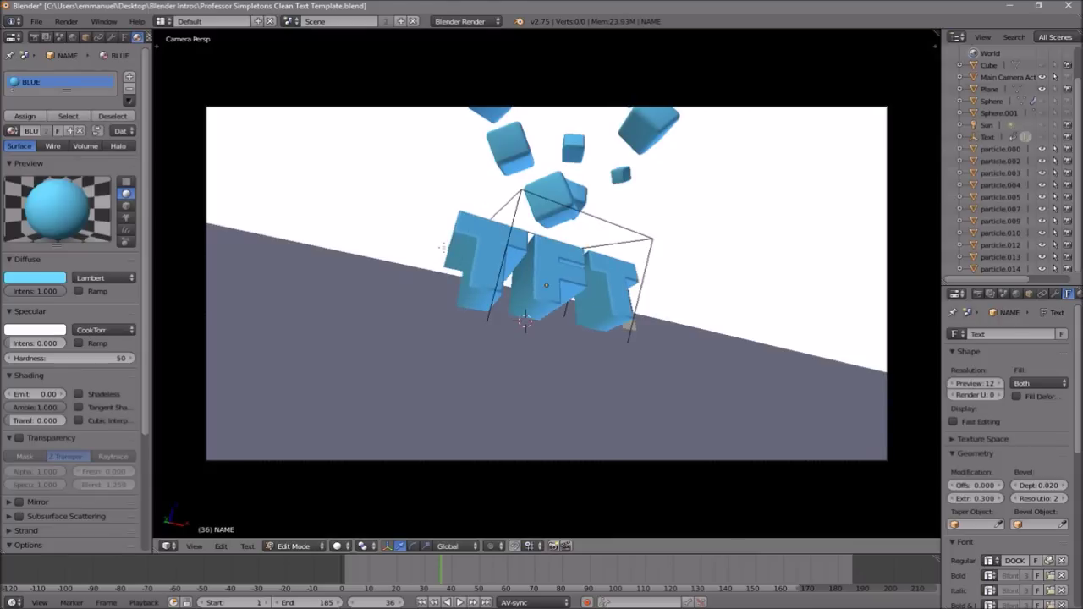
pyautogui.press('Tab')
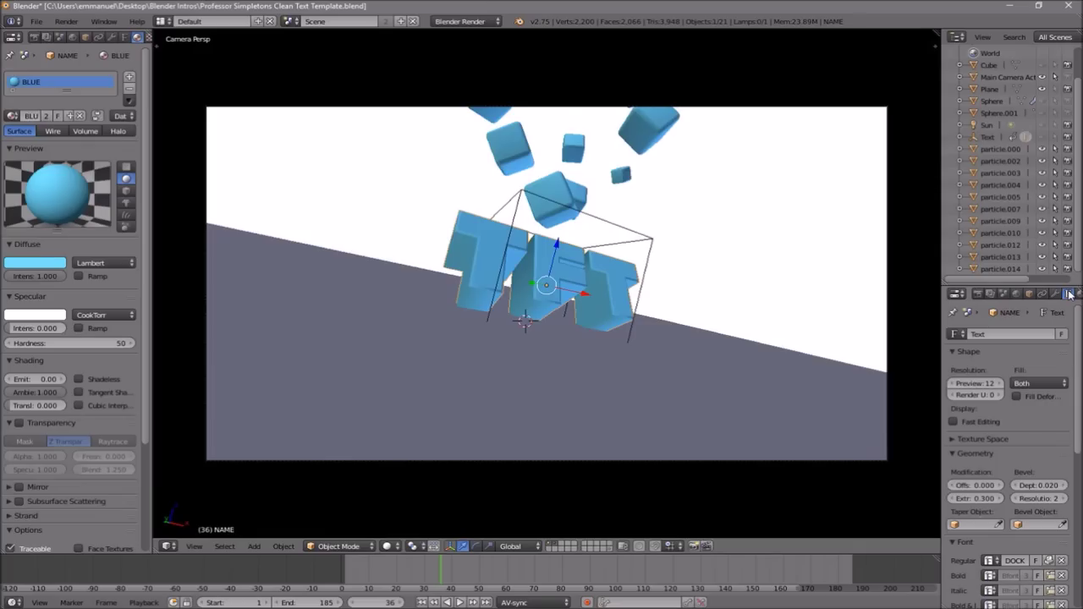
pyautogui.scroll(-3, 1041, 381)
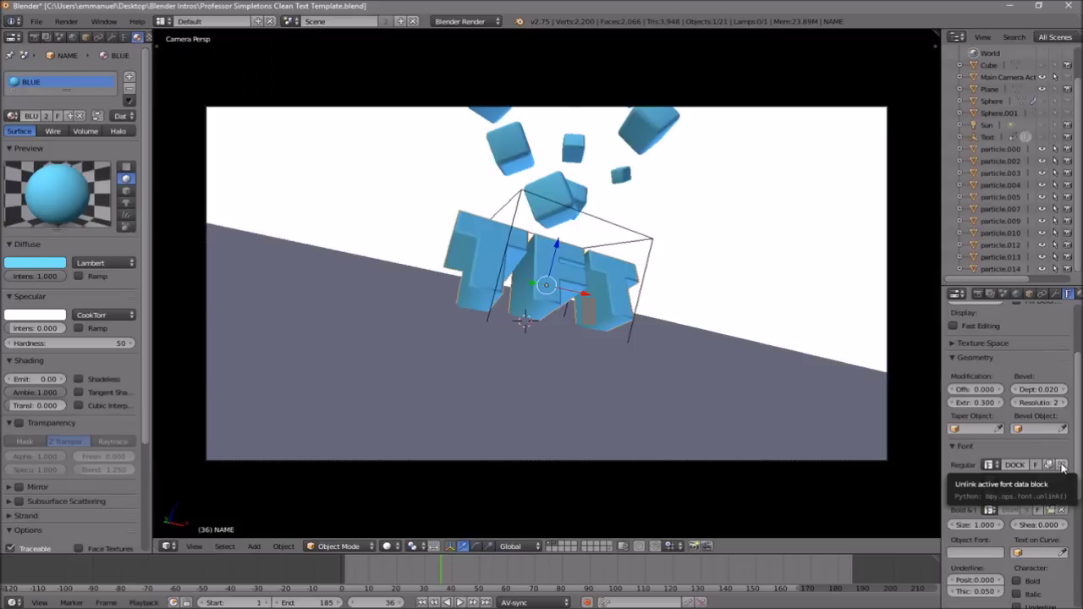
# - Swap the DOCK11-Heavy regular font for PRIMETIME from C:\Windows\Fonts
pyautogui.click(1026, 277)
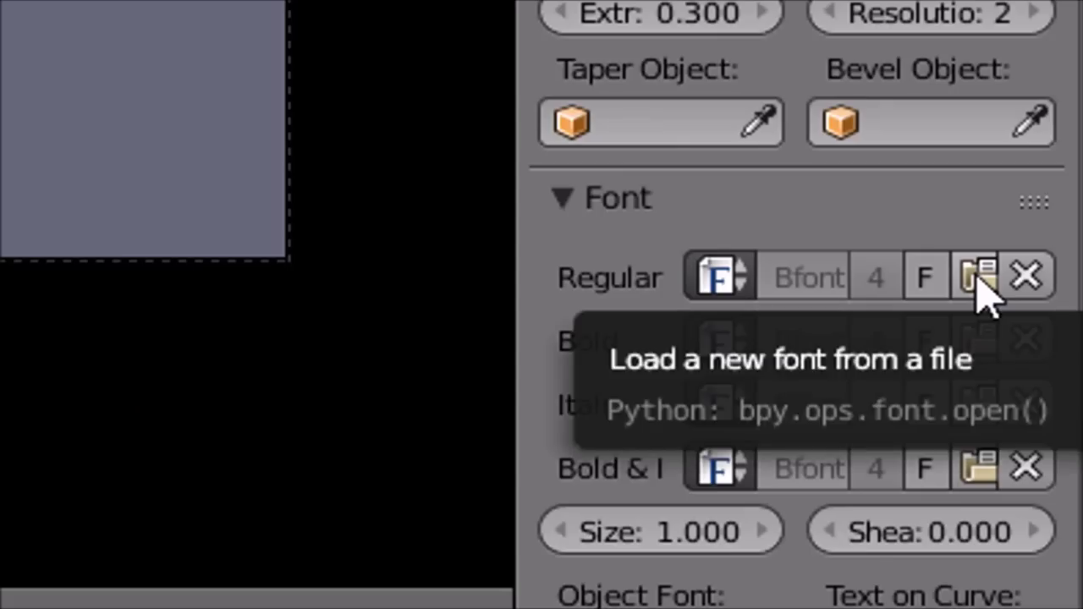
pyautogui.click(980, 281)
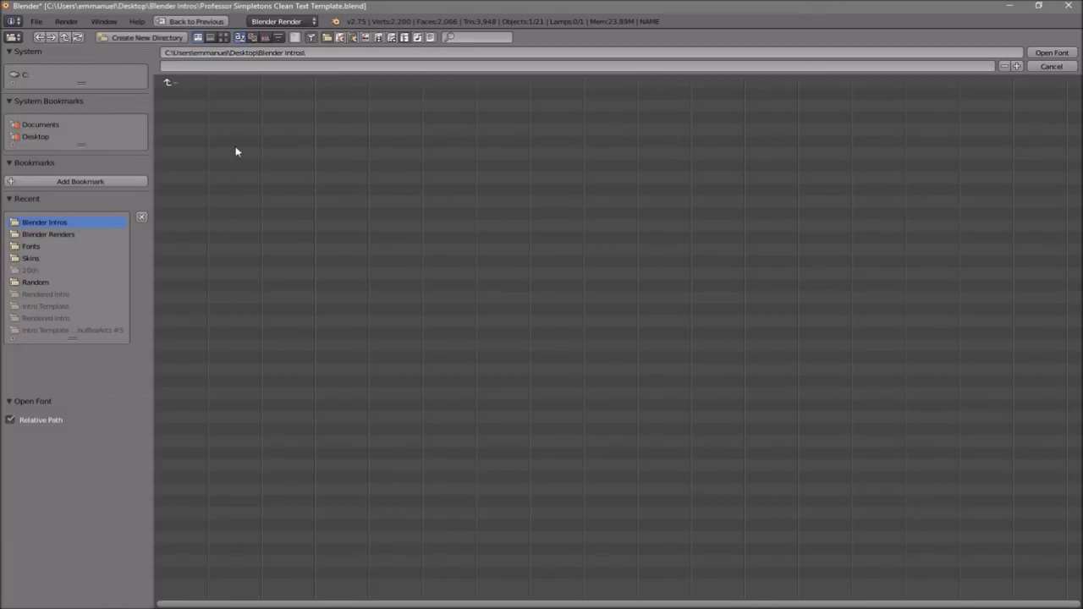
pyautogui.click(24, 76)
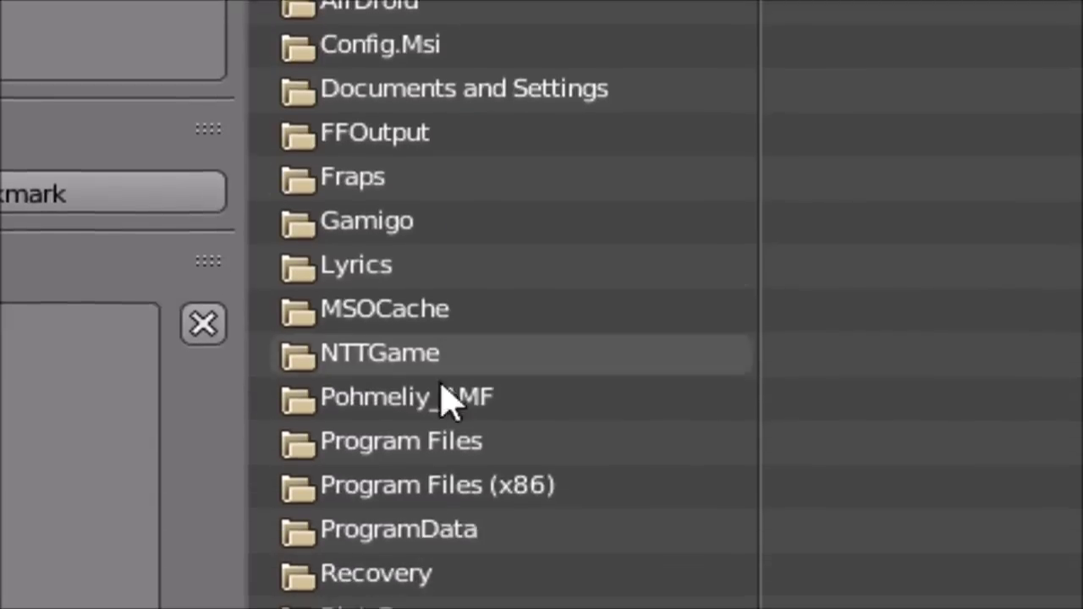
pyautogui.click(188, 332)
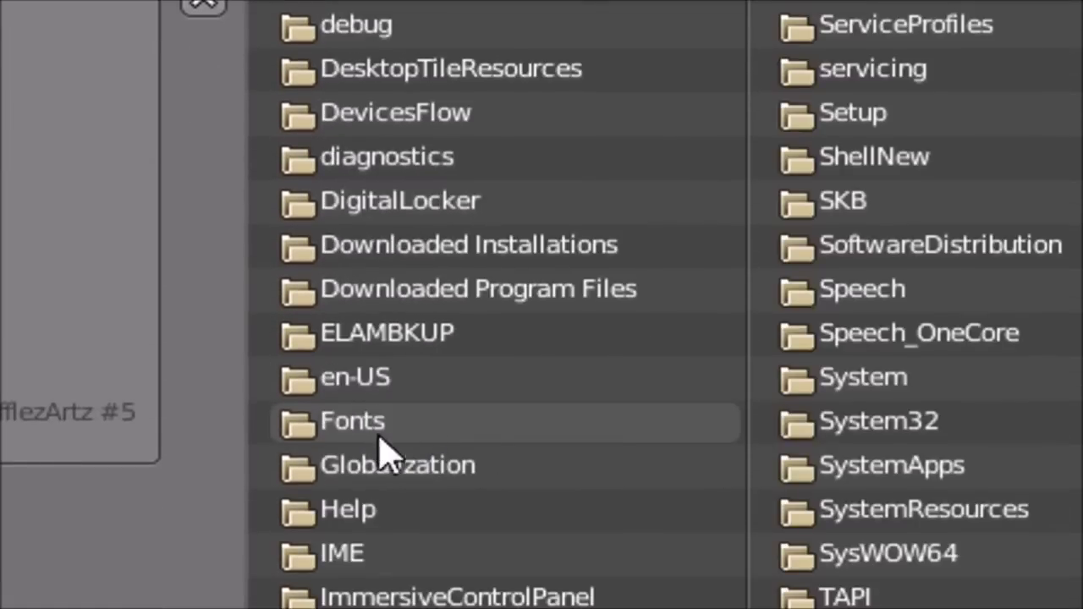
pyautogui.click(452, 433)
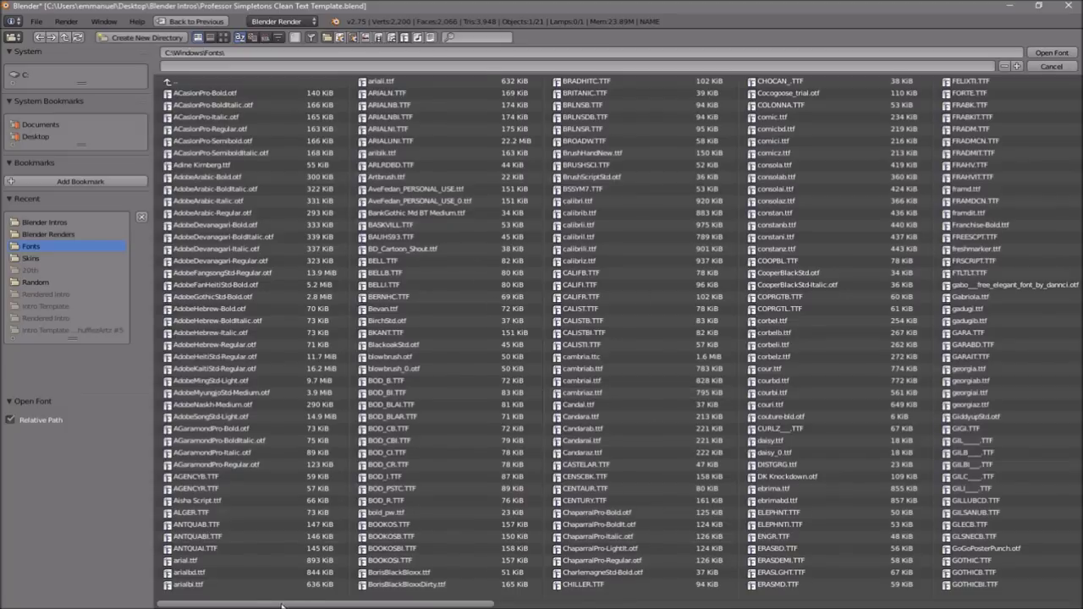
pyautogui.moveTo(296, 605); pyautogui.dragTo(788, 606)
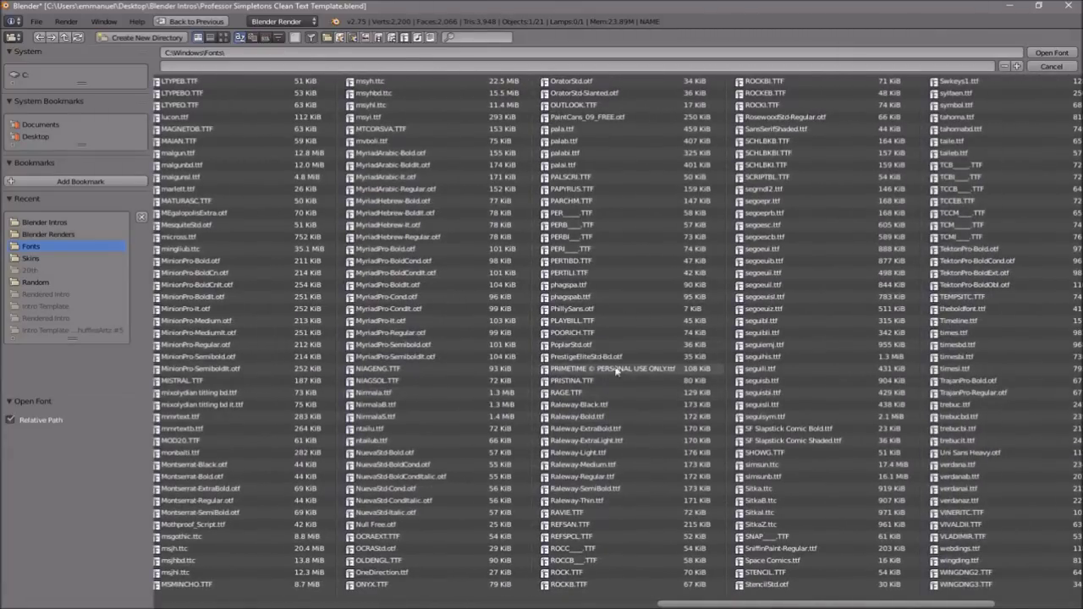
pyautogui.click(567, 370)
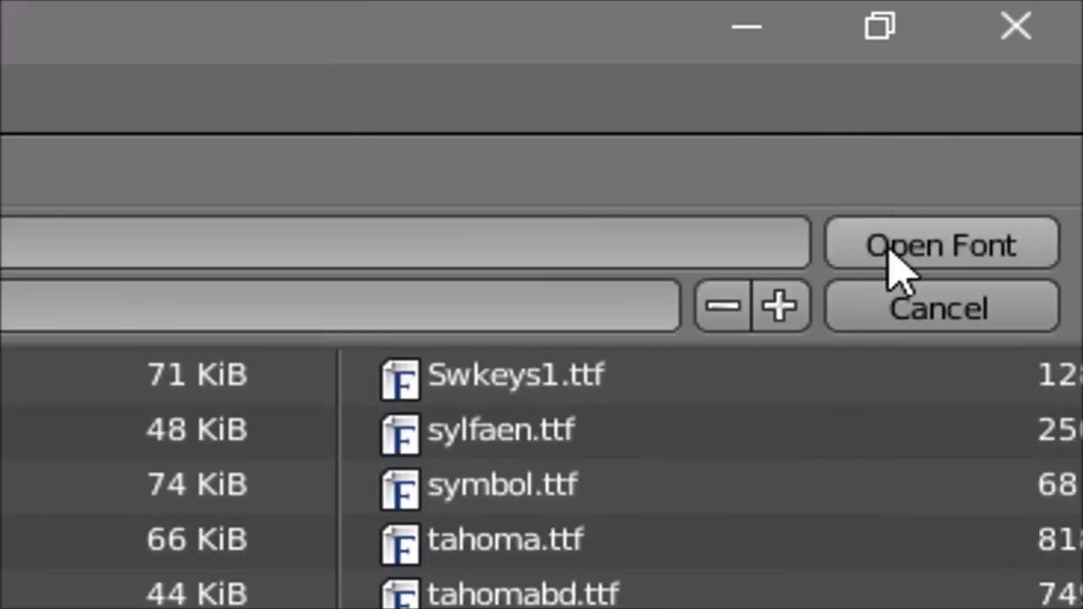
pyautogui.click(1041, 54)
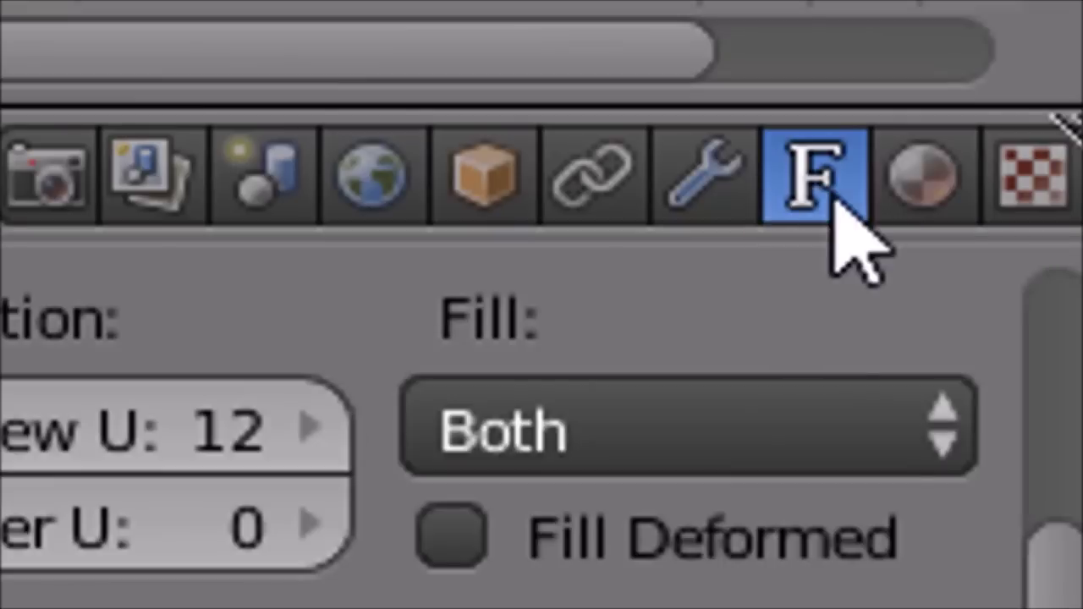
# - Set the BLUE material's diffuse colour to red
pyautogui.click(923, 173)
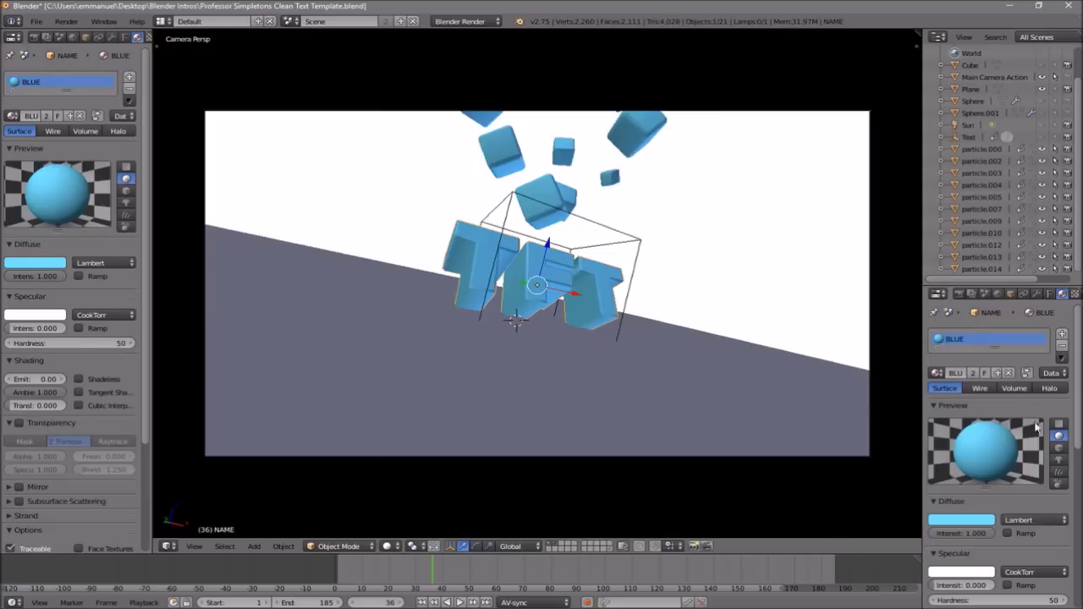
pyautogui.scroll(-3, 995, 397)
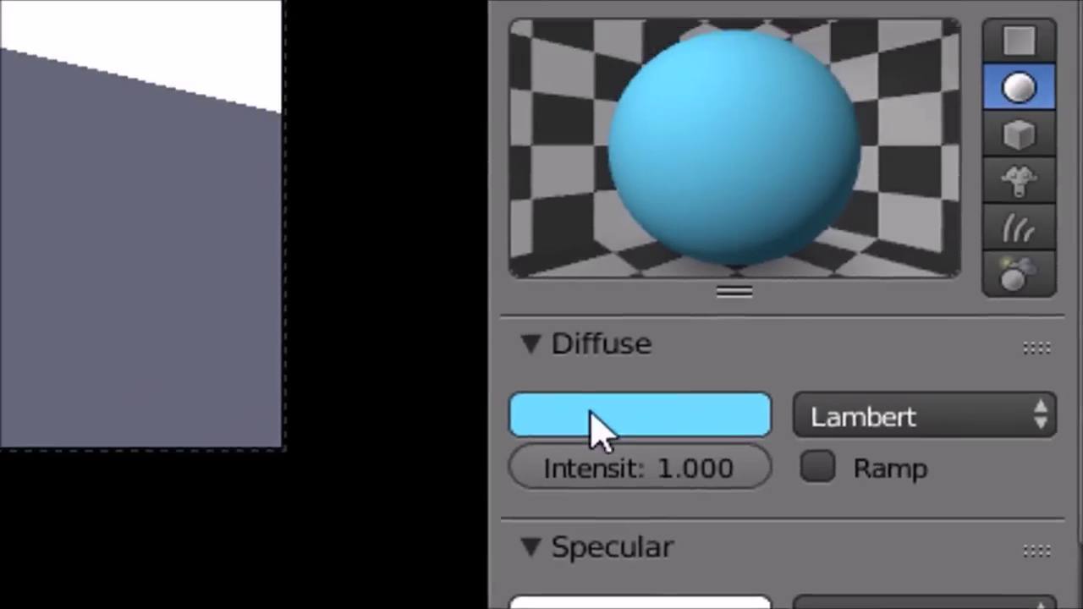
pyautogui.click(530, 323)
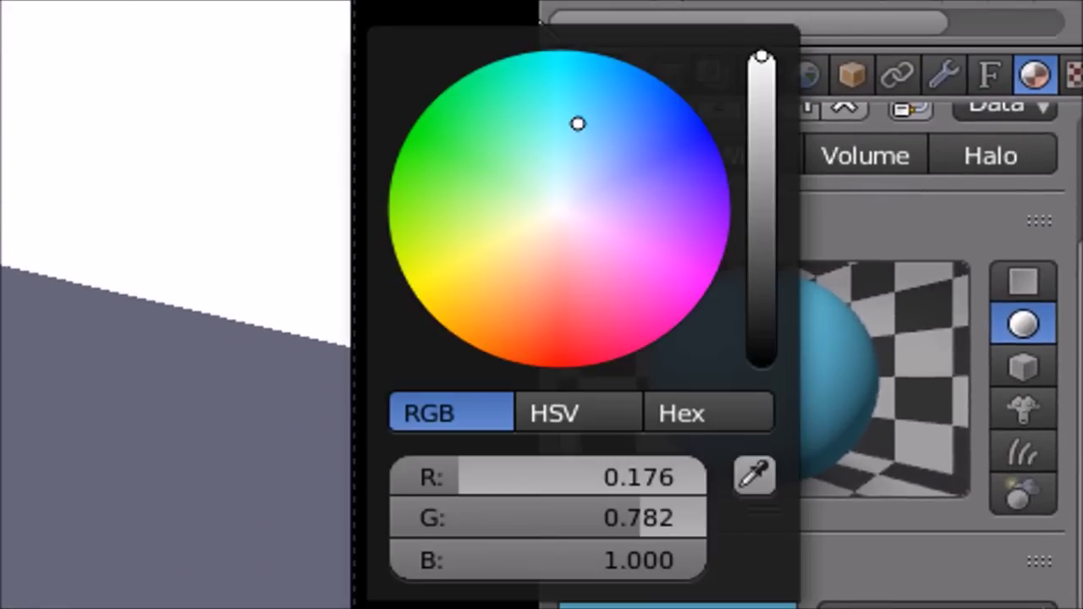
pyautogui.moveTo(938, 308); pyautogui.dragTo(928, 375)
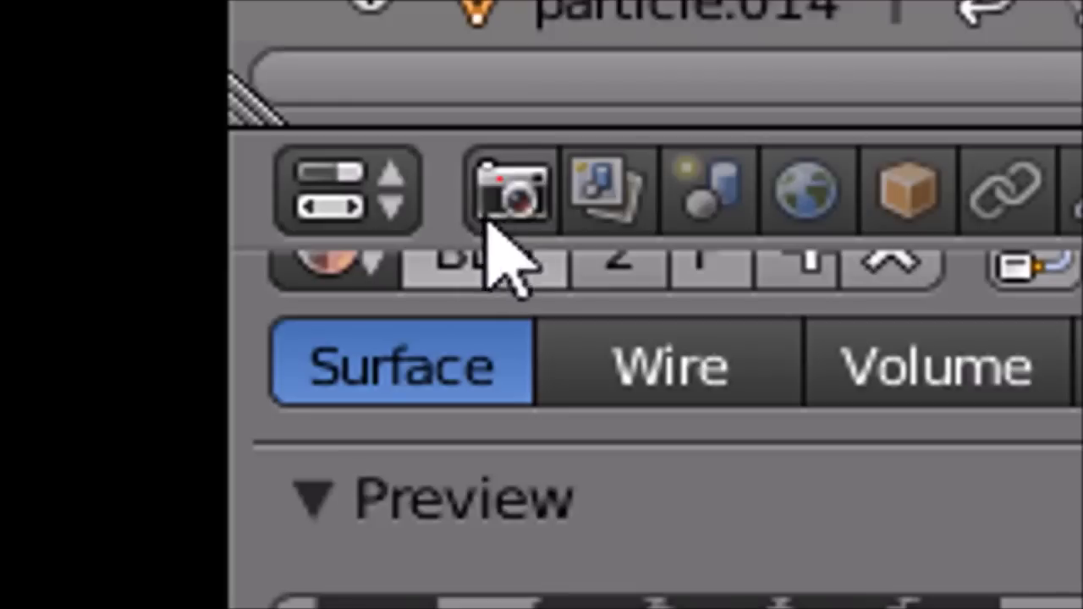
# - Point the render output to 'BLENDER INTRO' in Desktop > Blender Renders
pyautogui.click(508, 198)
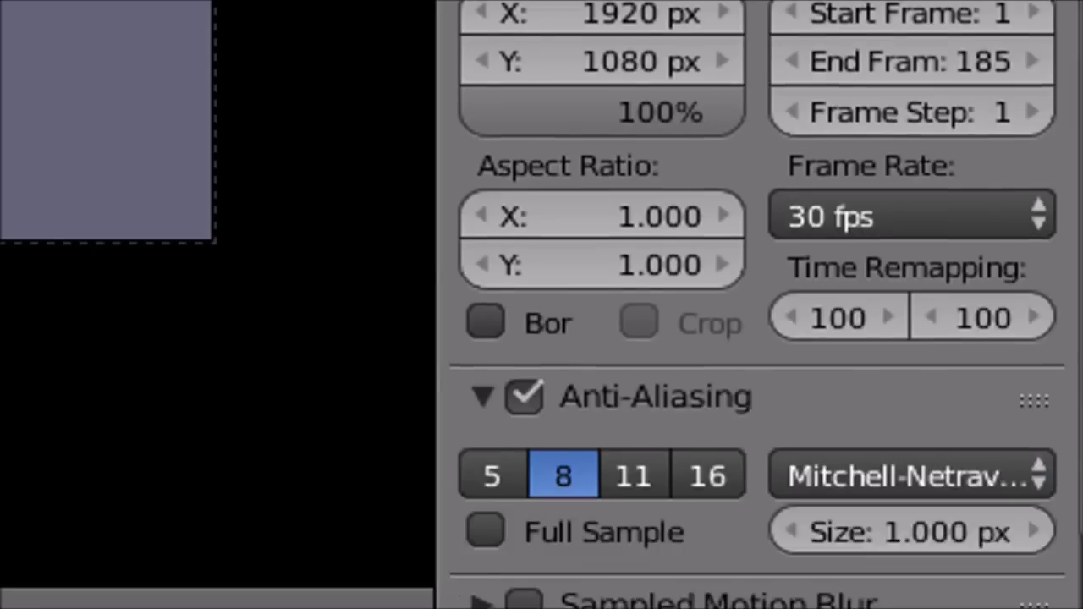
pyautogui.scroll(-5, 758, 339)
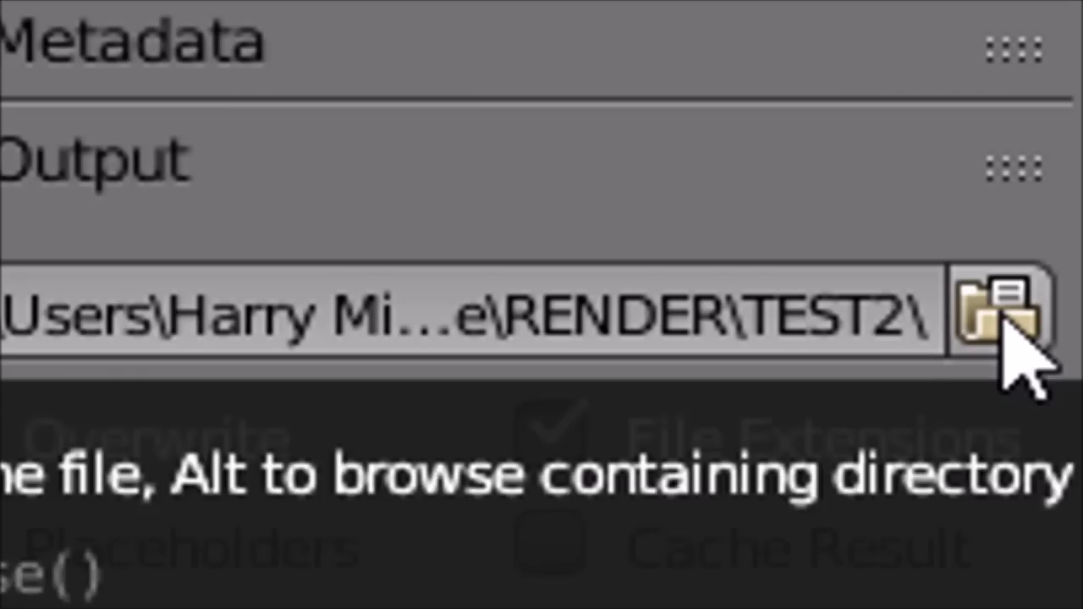
pyautogui.click(1061, 514)
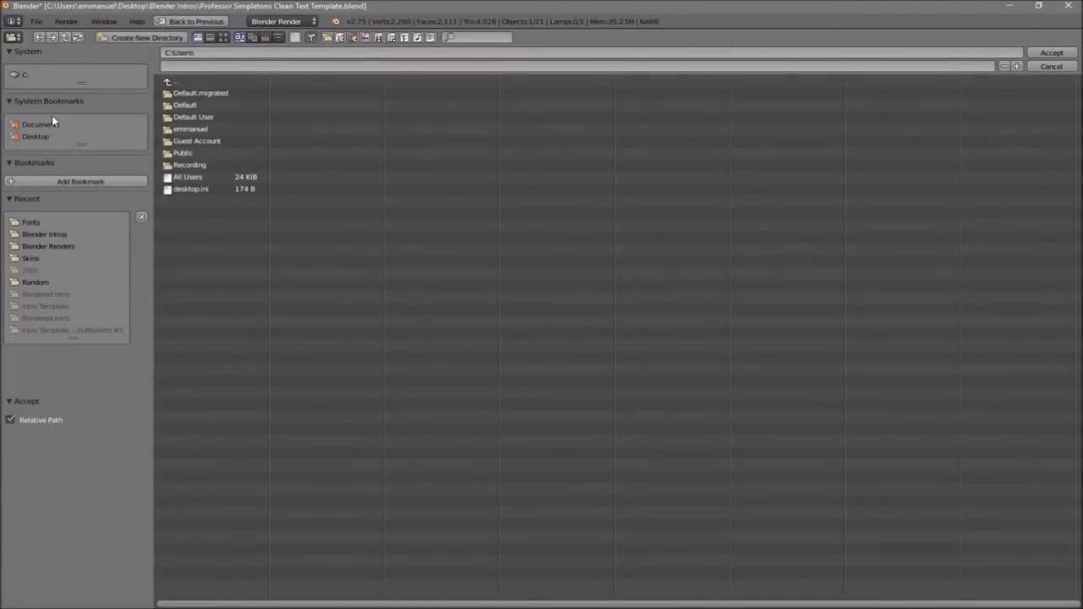
pyautogui.click(39, 136)
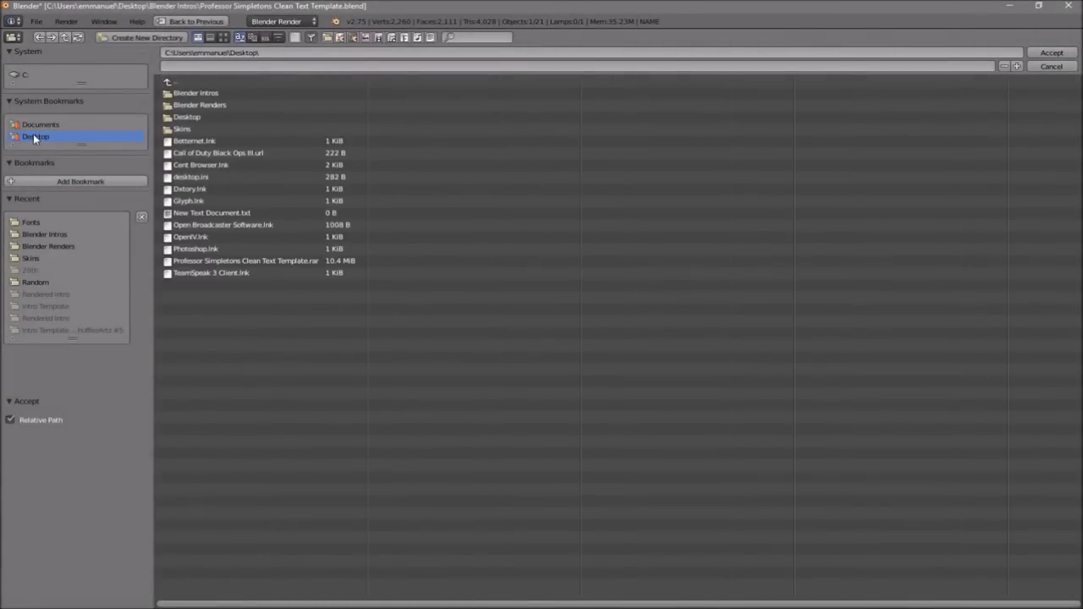
pyautogui.click(195, 103)
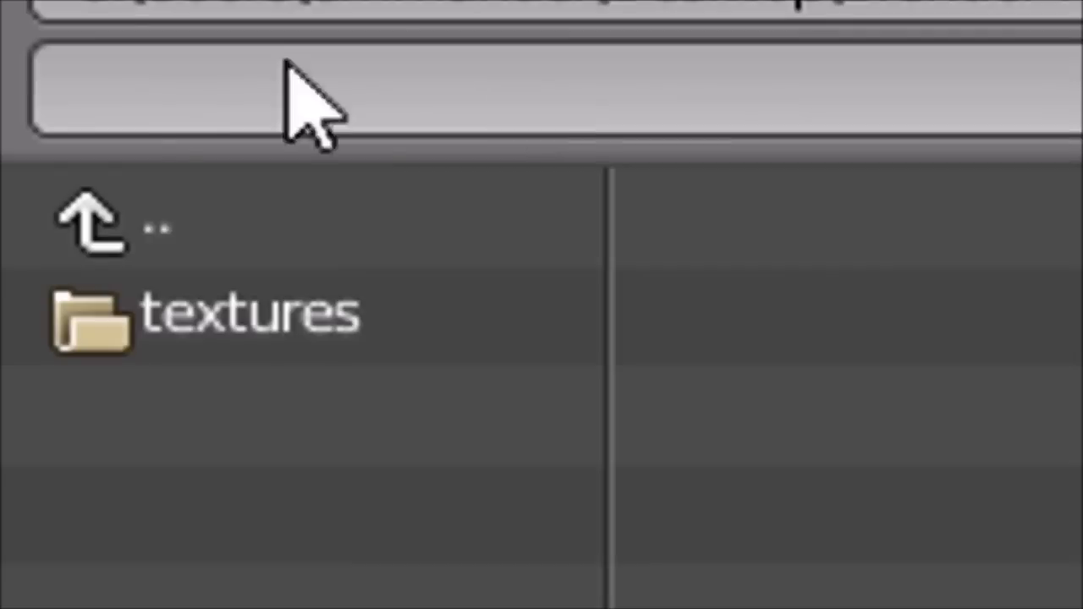
pyautogui.click(217, 89)
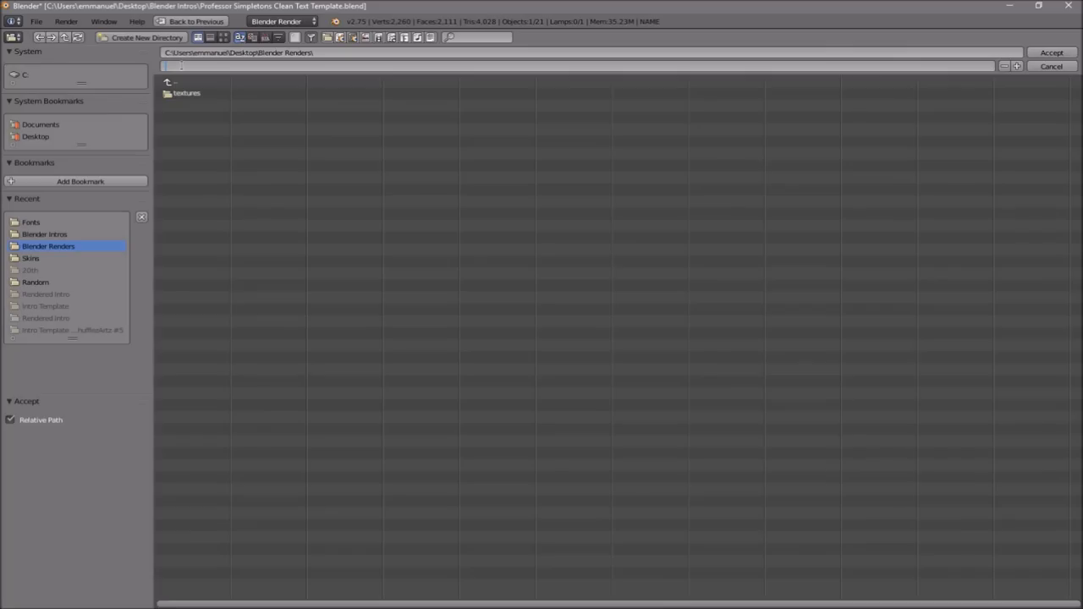
pyautogui.write('BLENDER INTRO')
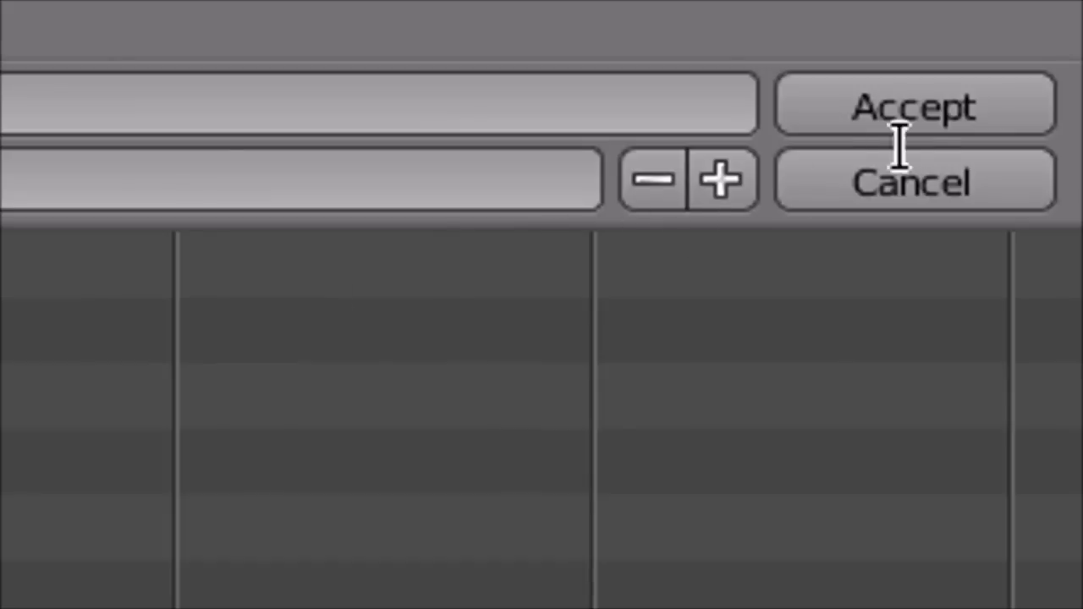
pyautogui.click(1051, 55)
pyautogui.scroll(-5, 1008, 423)
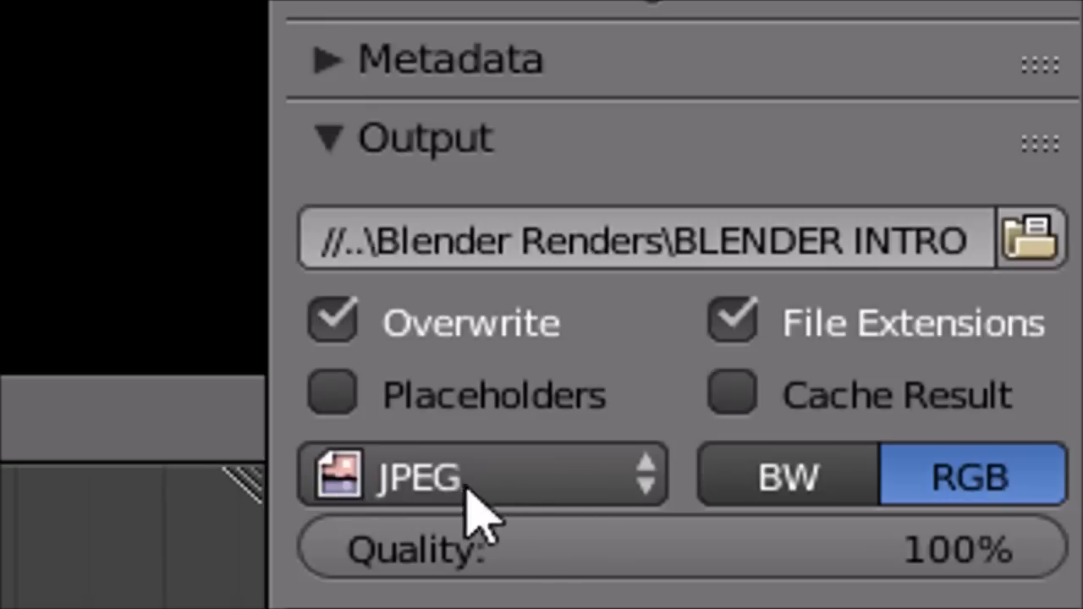
# - Set the output format to MPEG with the MPEG-4 container and MP3 audio codec
pyautogui.click(969, 558)
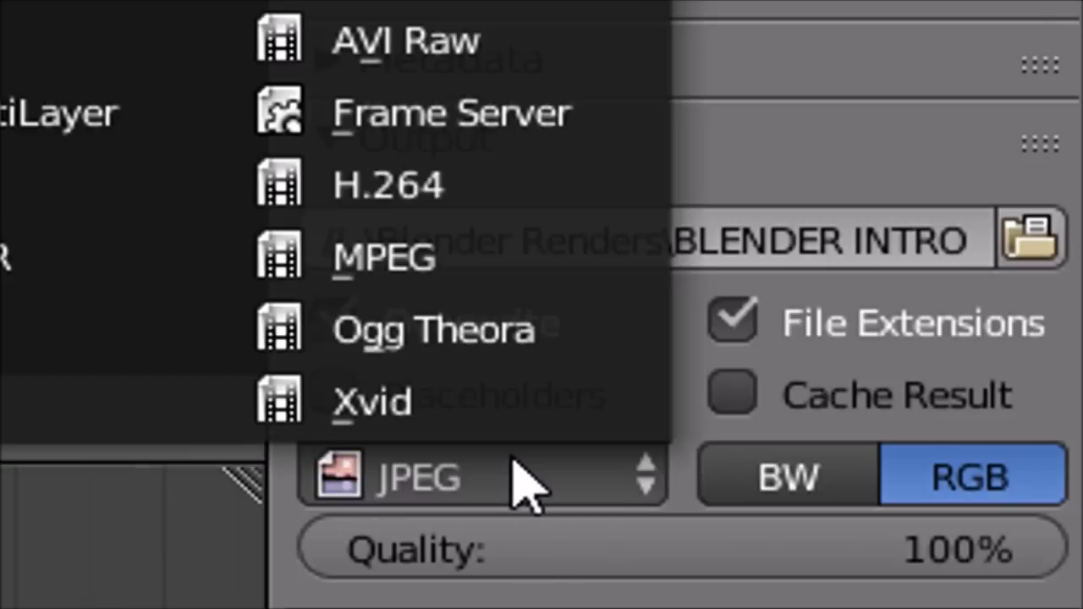
pyautogui.click(474, 258)
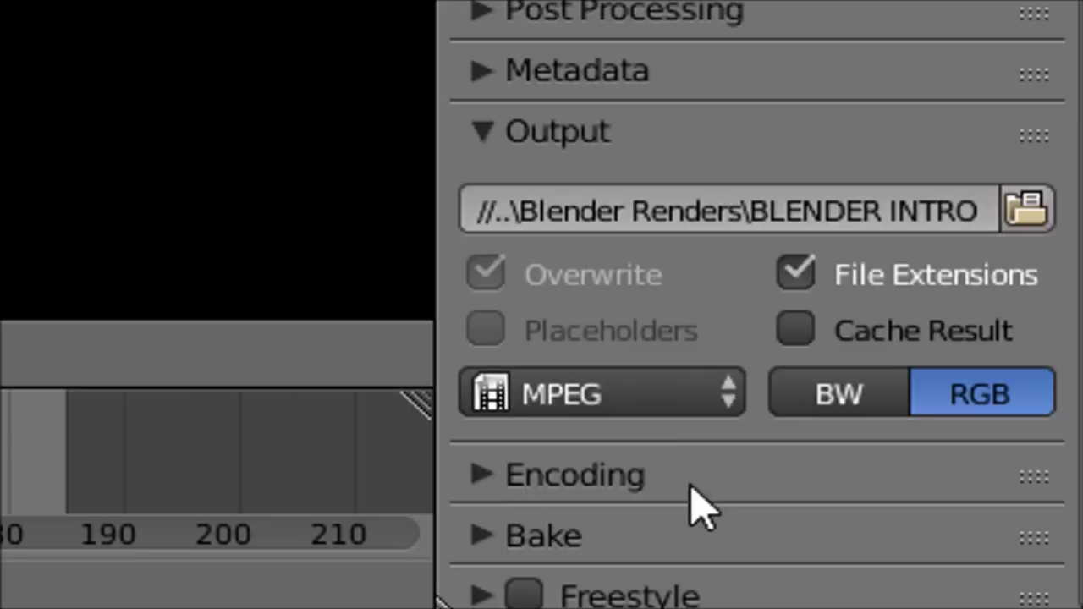
pyautogui.click(934, 576)
pyautogui.scroll(-5, 542, 491)
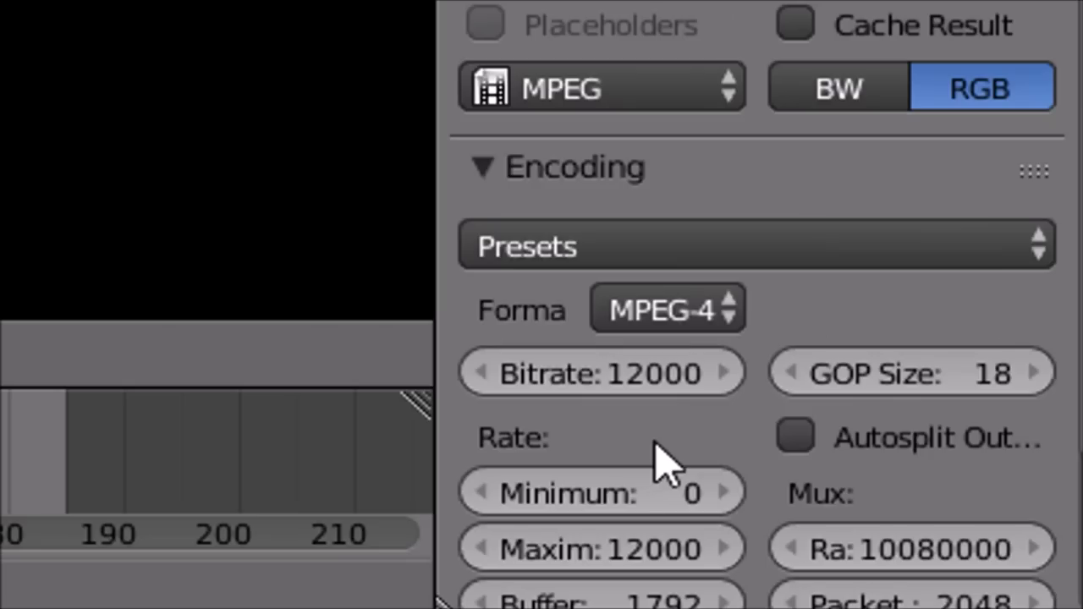
pyautogui.click(680, 309)
pyautogui.click(762, 161)
pyautogui.scroll(-5, 798, 301)
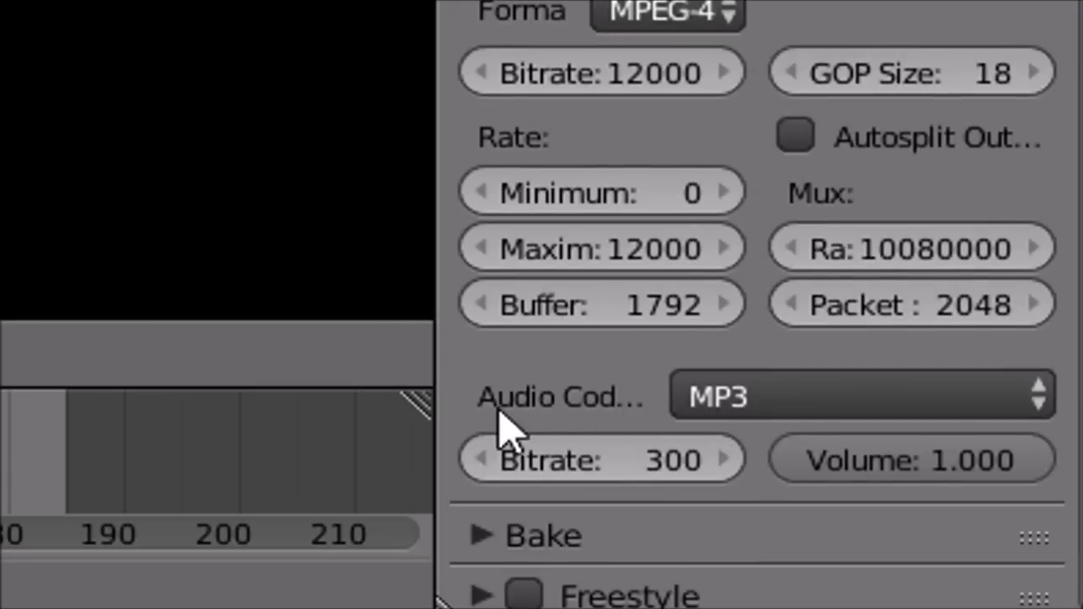
pyautogui.click(779, 397)
pyautogui.click(895, 382)
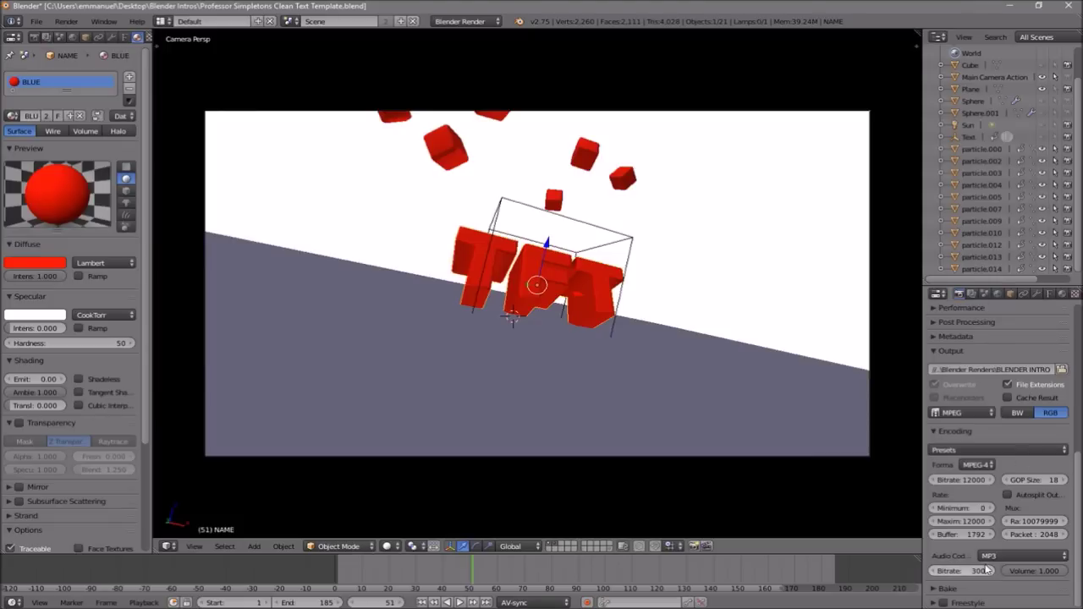
pyautogui.scroll(8, 973, 561)
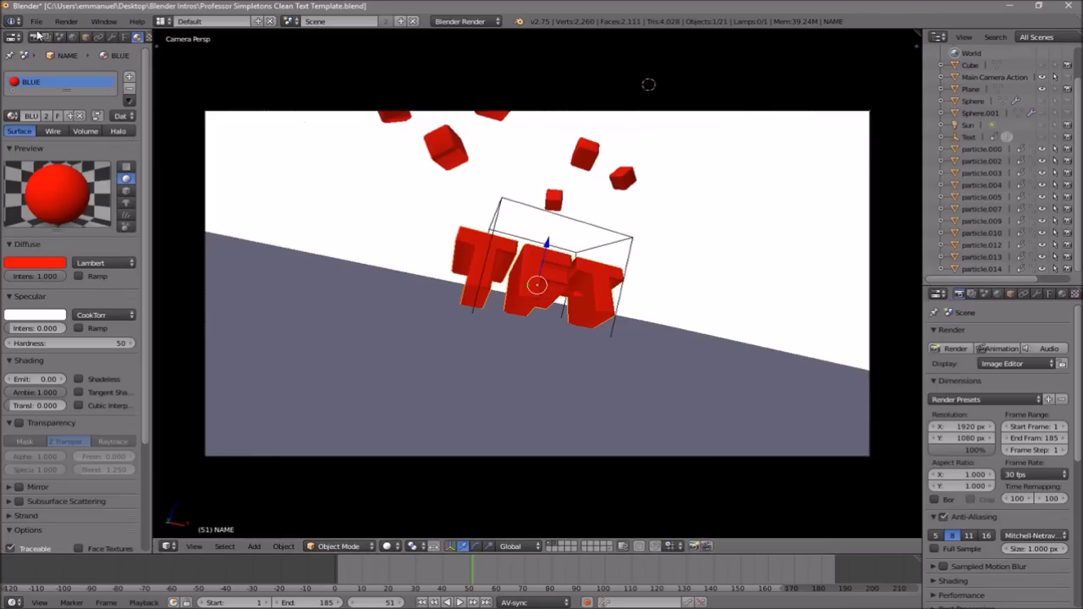
# - Render the full red TFT intro animation with Render Animation
pyautogui.click(52, 8)
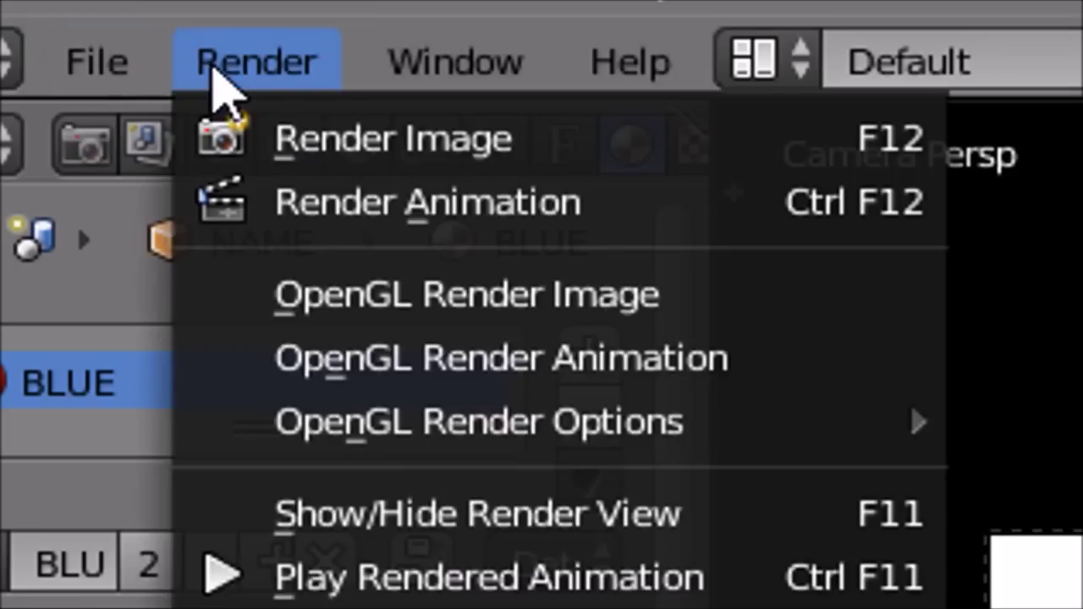
pyautogui.click(426, 219)
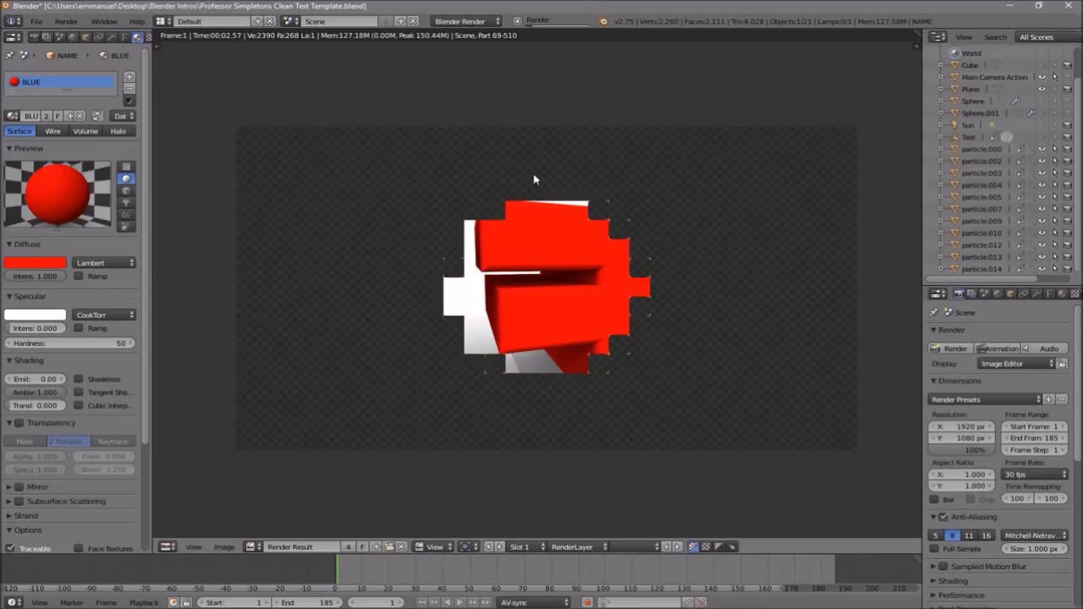